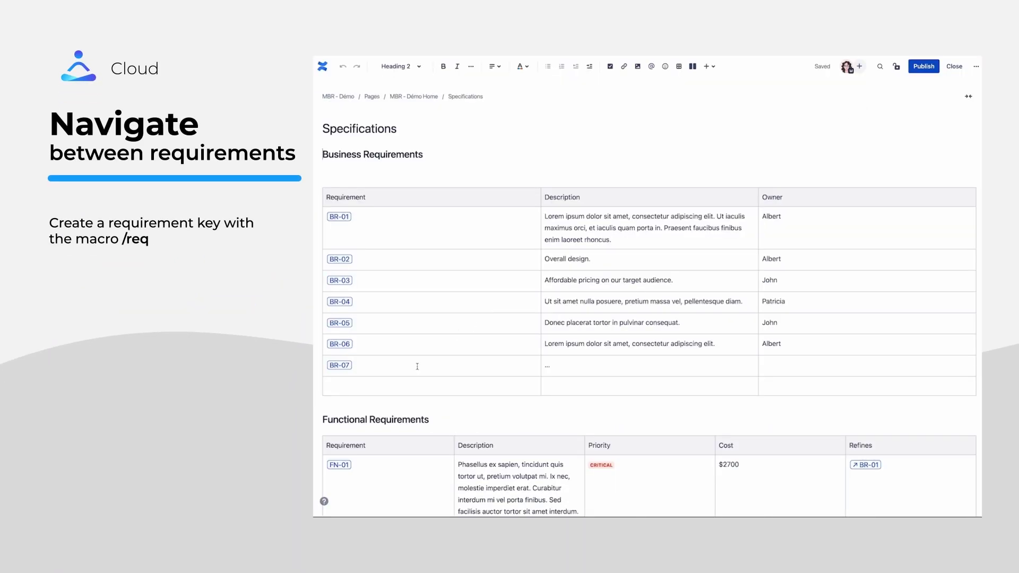
- Insert requirement key BR-08 into the empty last Requirement cell
click(396, 389)
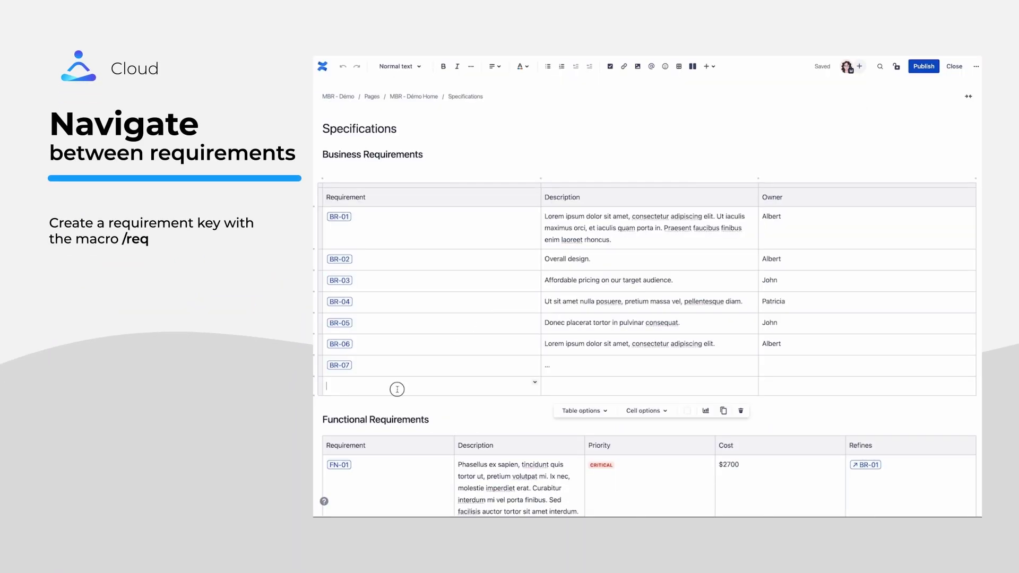
text(/req)
key(Return)
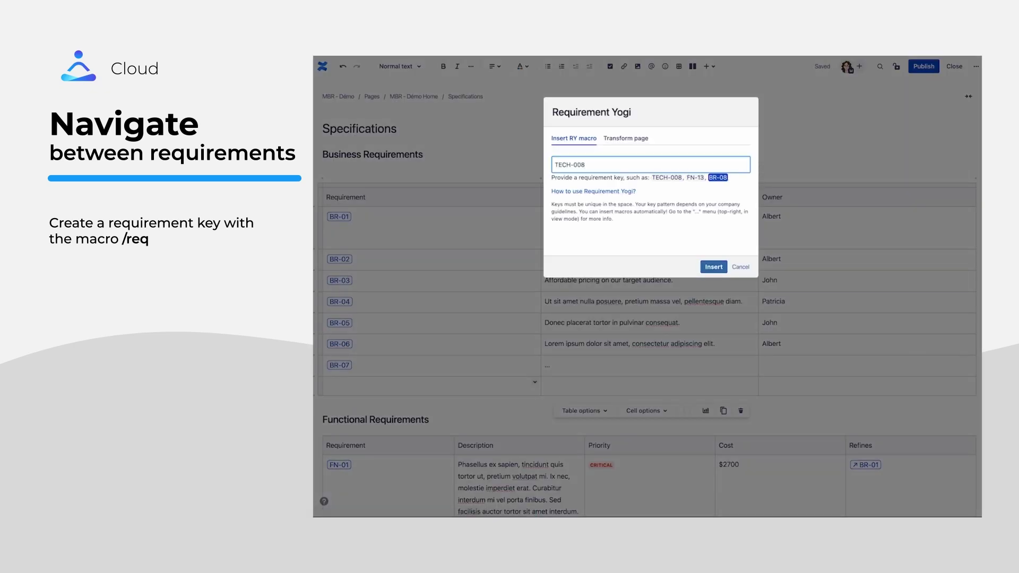
text(BR-08)
key(Return)
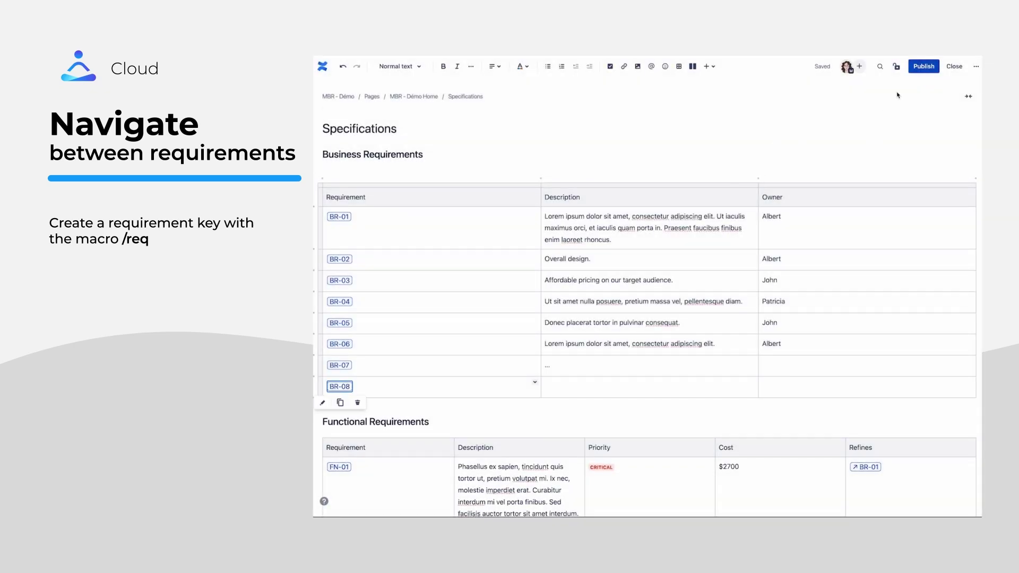
- Check BR-01's details, then show the V1/V2 modification matrix for BR-01 to BR-06
click(452, 231)
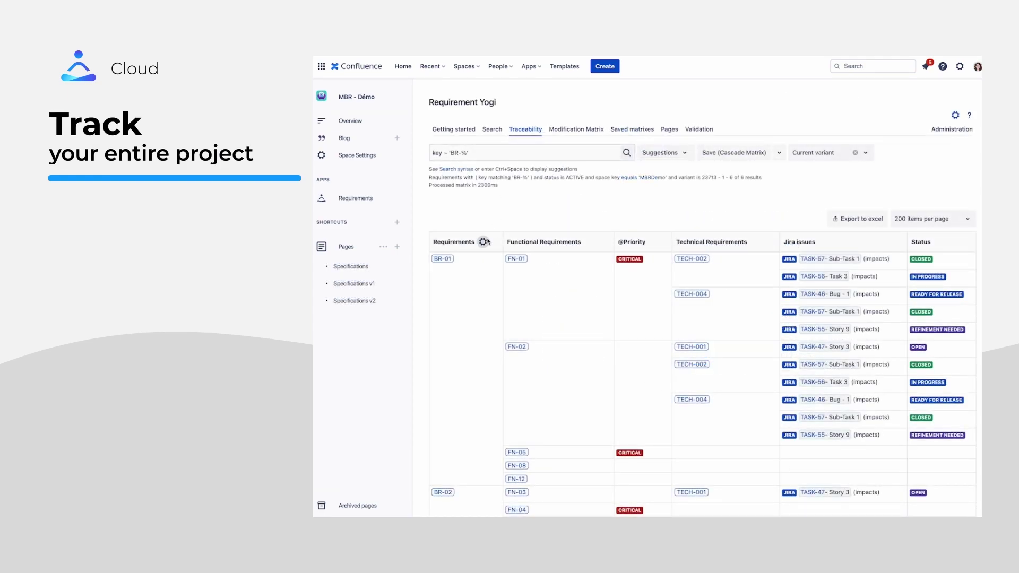
click(482, 241)
click(762, 206)
scroll(762, 206, down, 2)
scroll(761, 206, down, 1)
scroll(762, 205, down, 1)
scroll(762, 205, up, 1)
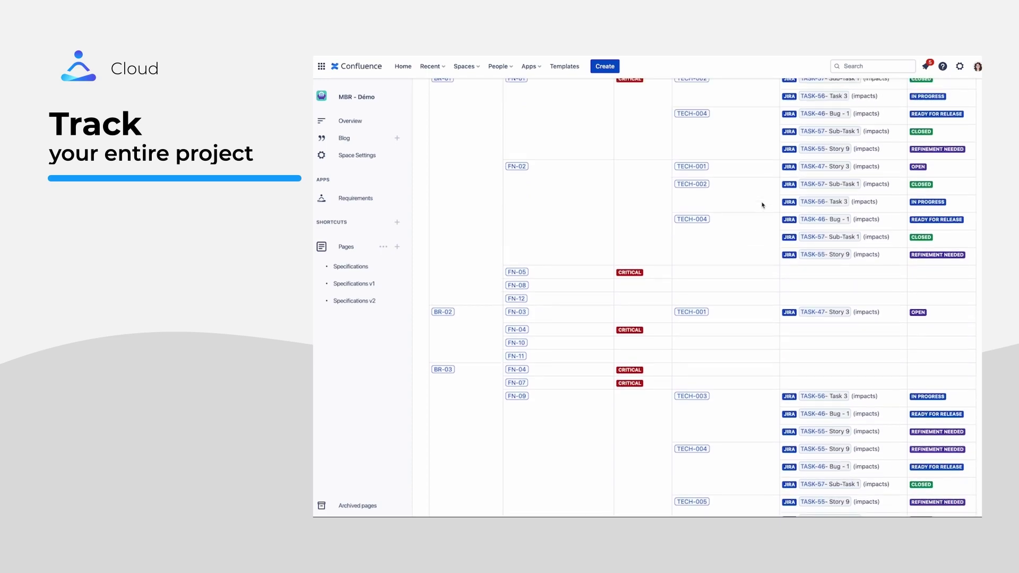
scroll(762, 206, up, 3)
scroll(761, 206, up, 2)
click(567, 130)
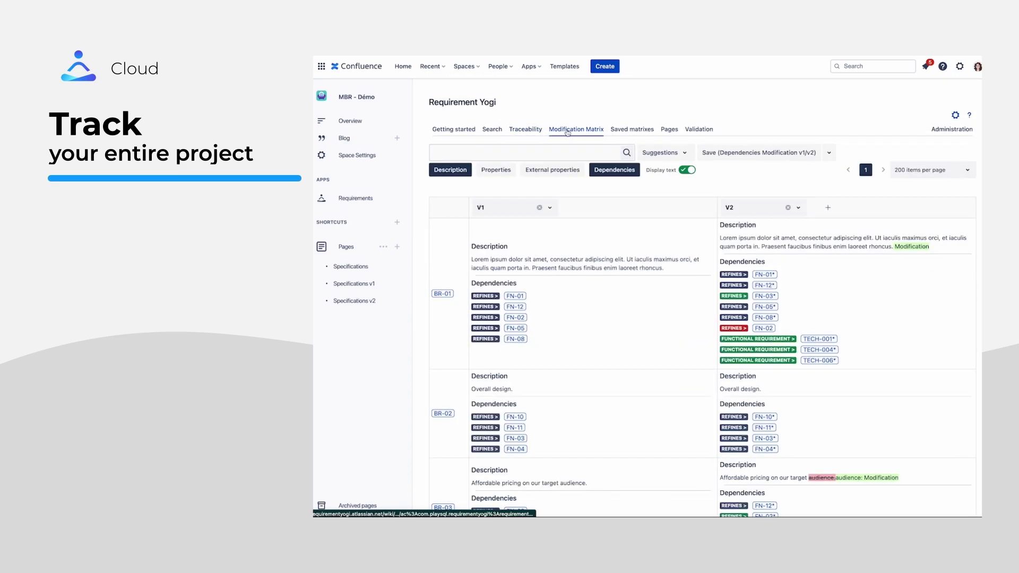
scroll(566, 133, down, 1)
scroll(566, 132, down, 1)
scroll(567, 133, down, 2)
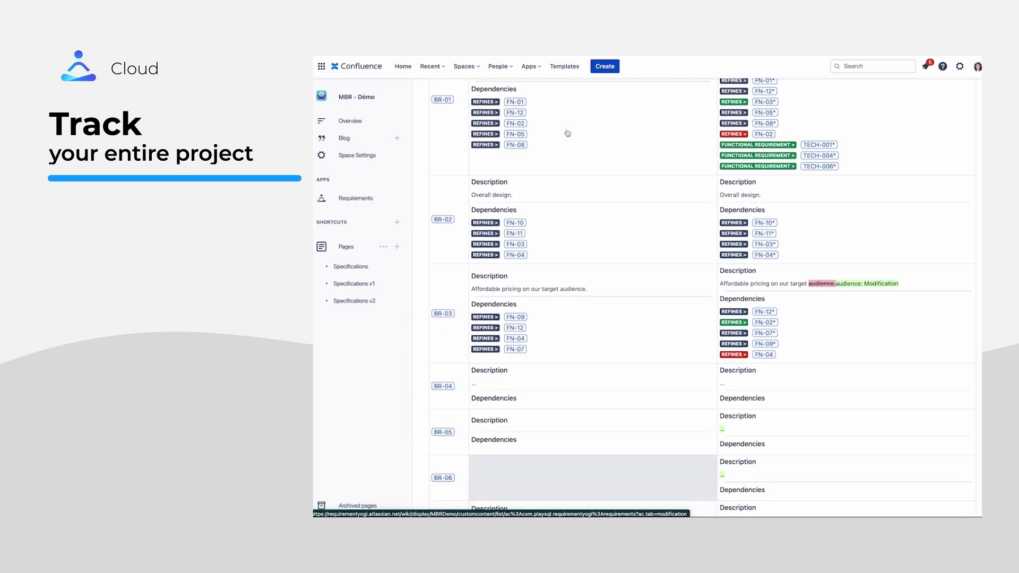